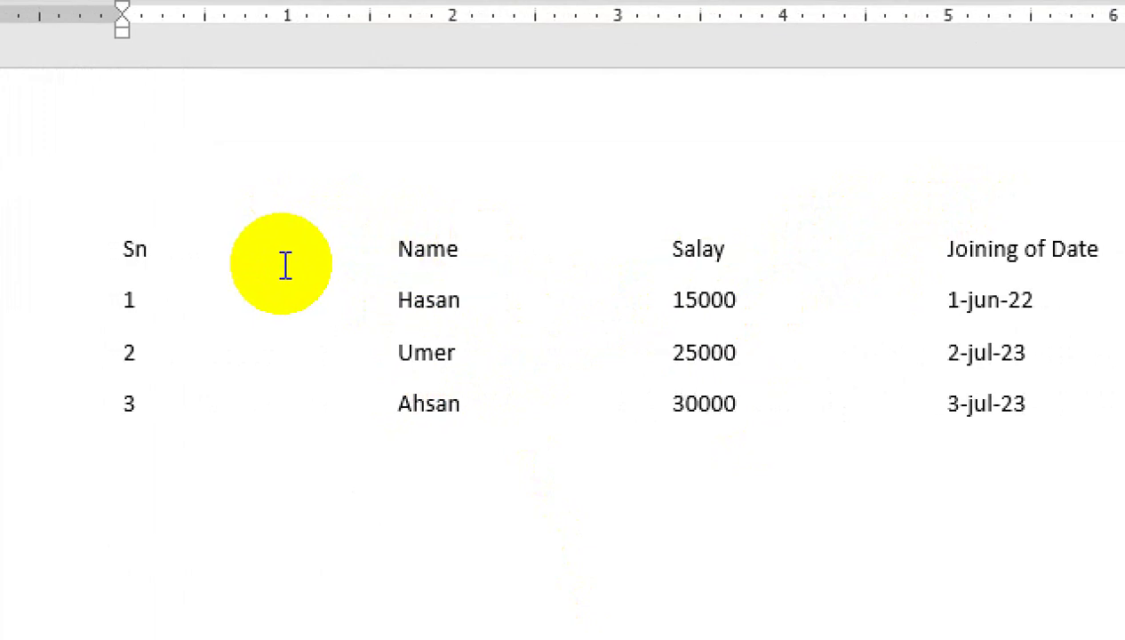
Paste a formatted blue table below the employee list, then delete it again
drag(417, 256, 415, 276)
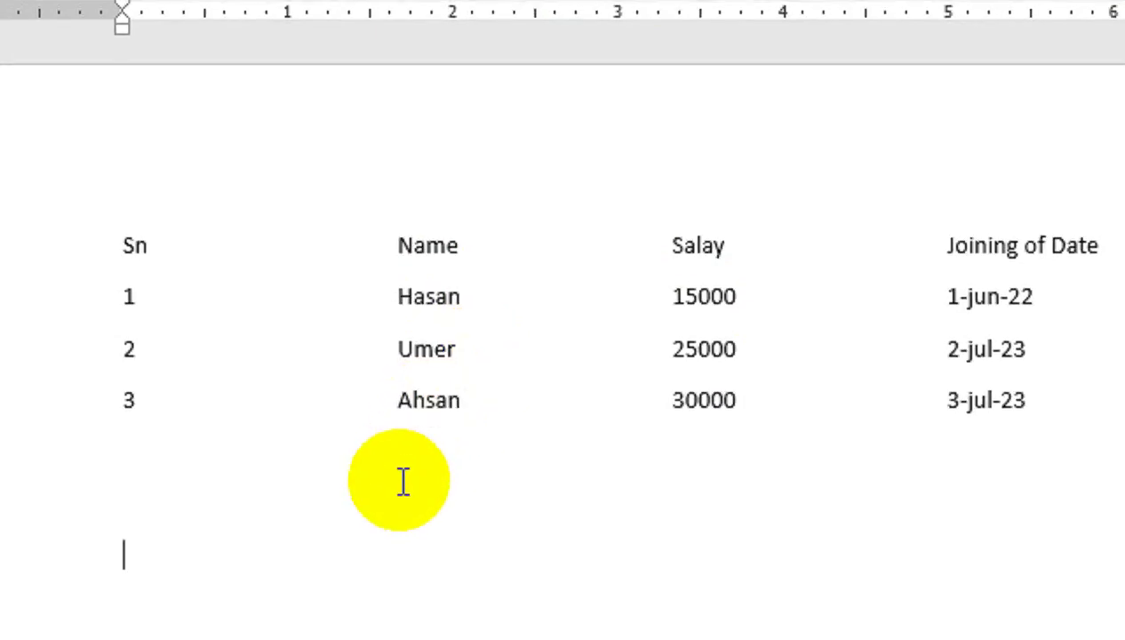
text(Sn	Name	Salay	Joining of Date 1	Hasan	15000	1-jun-22 2	Umer	25000	2-jul-23 3	Ahsan	30000	3-jul-23)
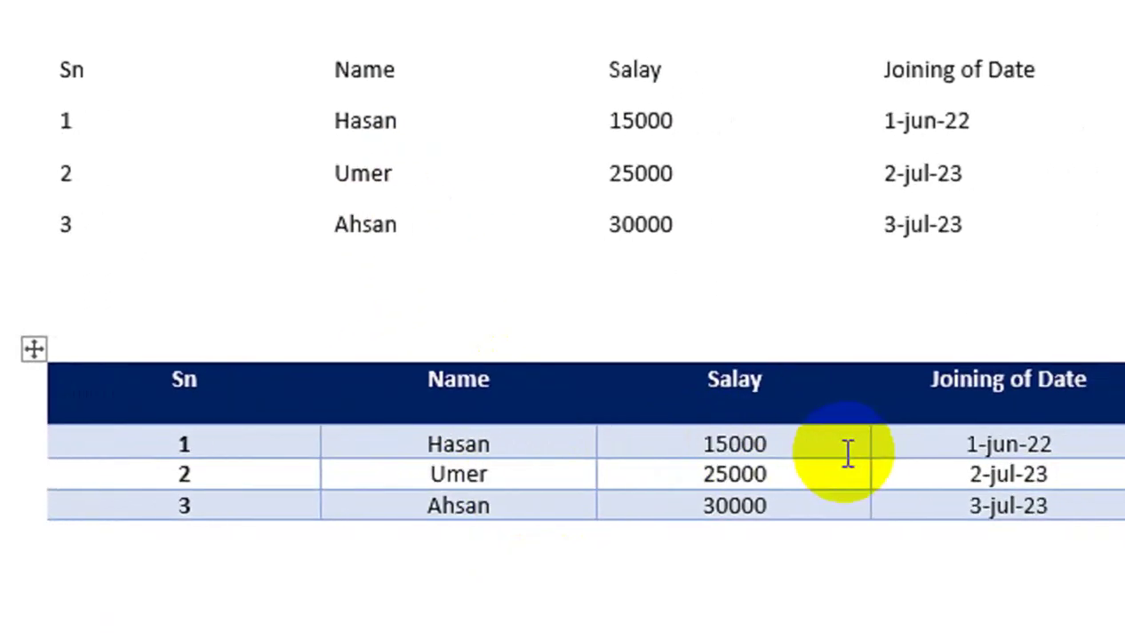
right_click(276, 349)
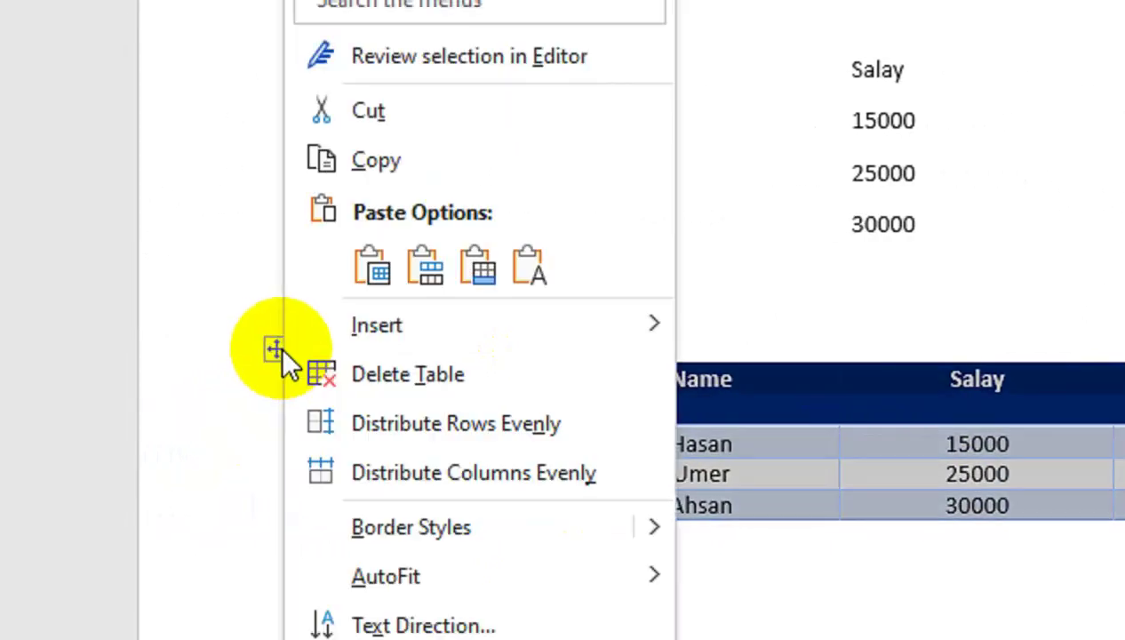
click(368, 111)
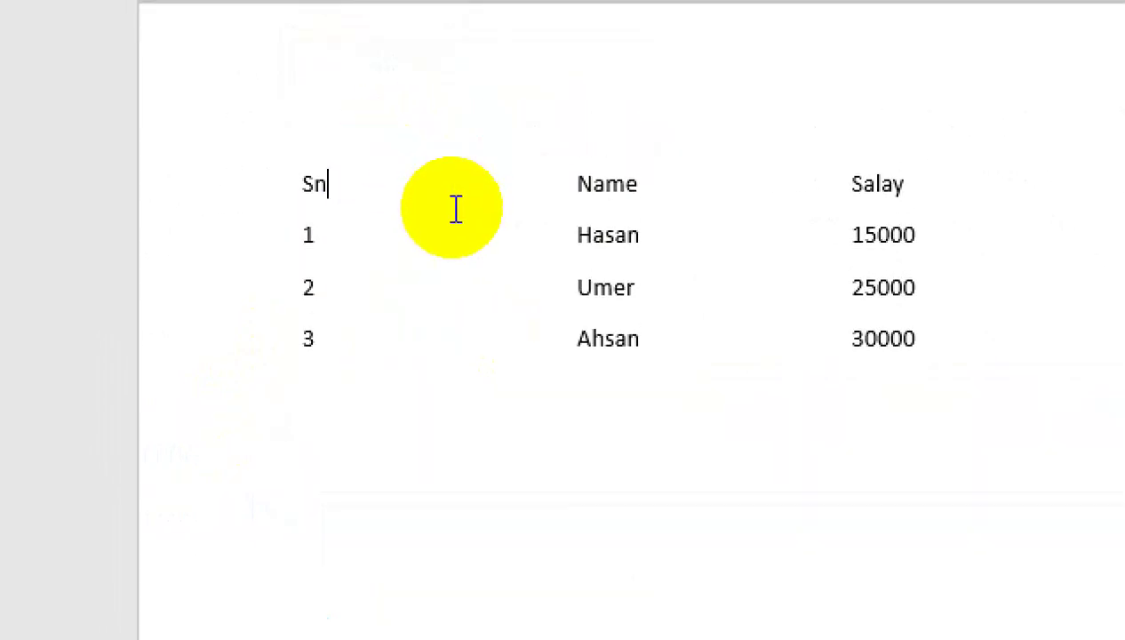
Select the entire tab-separated employee list and choose Convert Text to Table from Insert > Table
drag(289, 193, 845, 372)
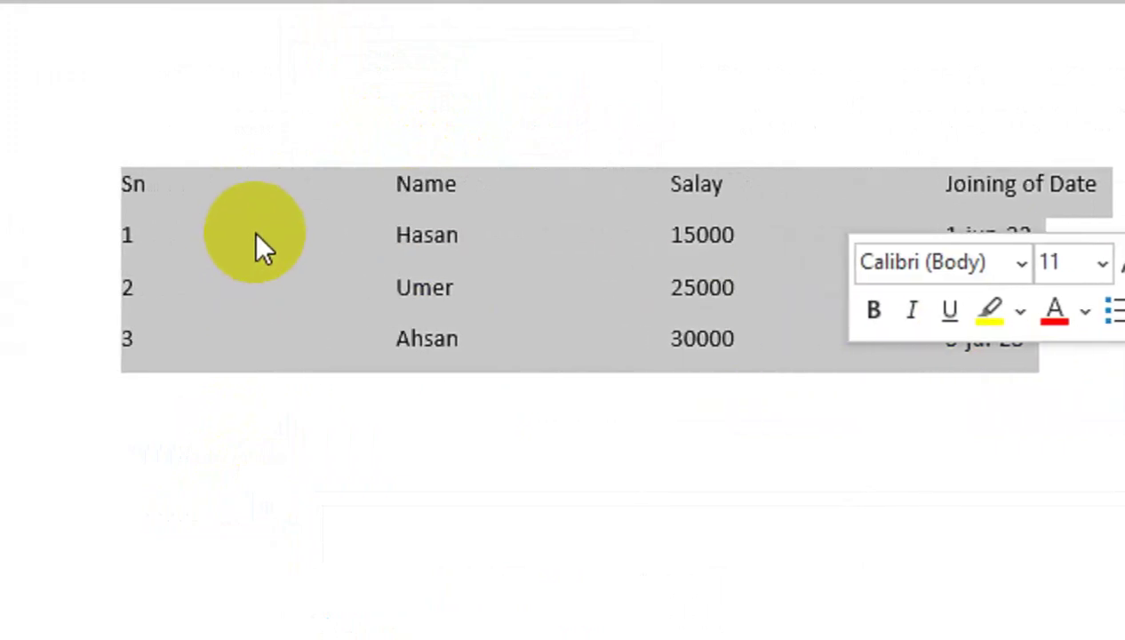
click(502, 235)
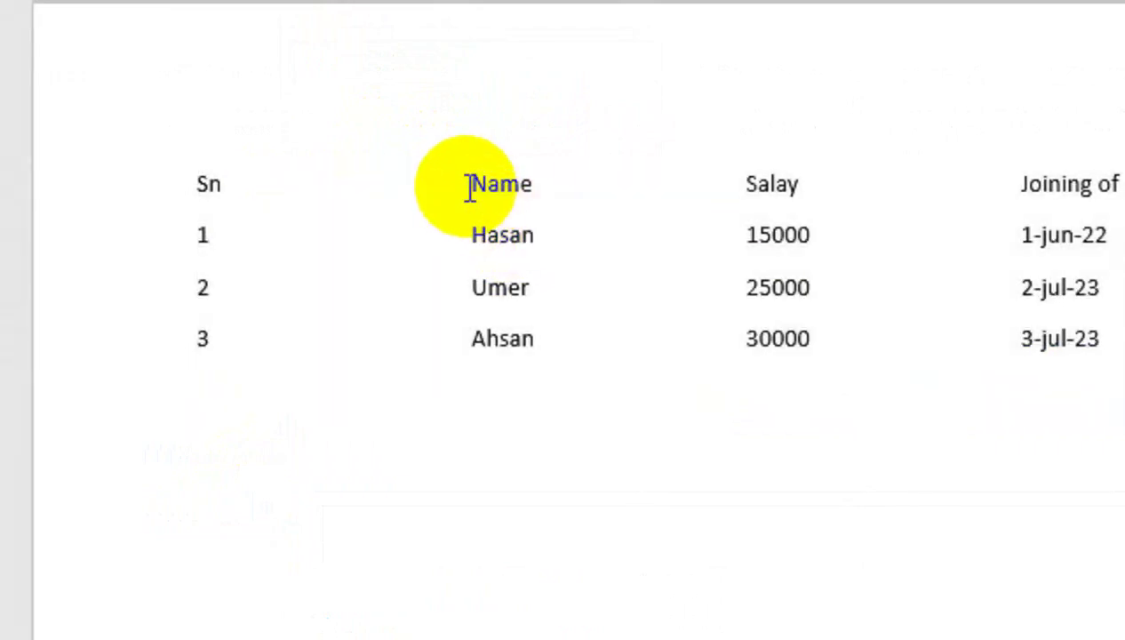
key(ctrl+a)
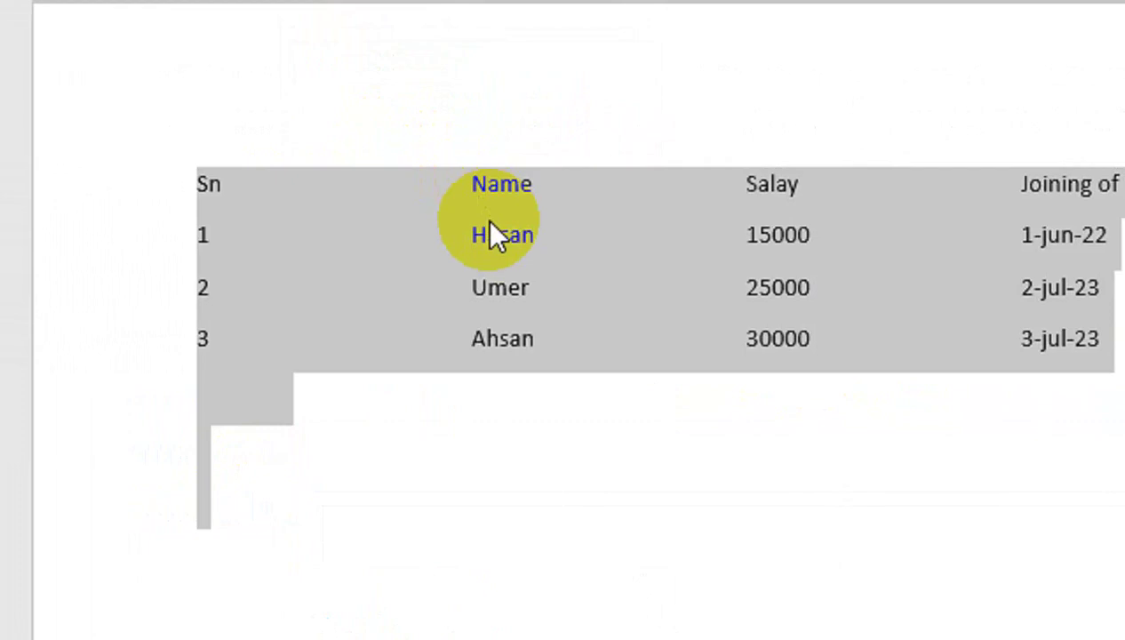
click(489, 184)
drag(194, 184, 1082, 360)
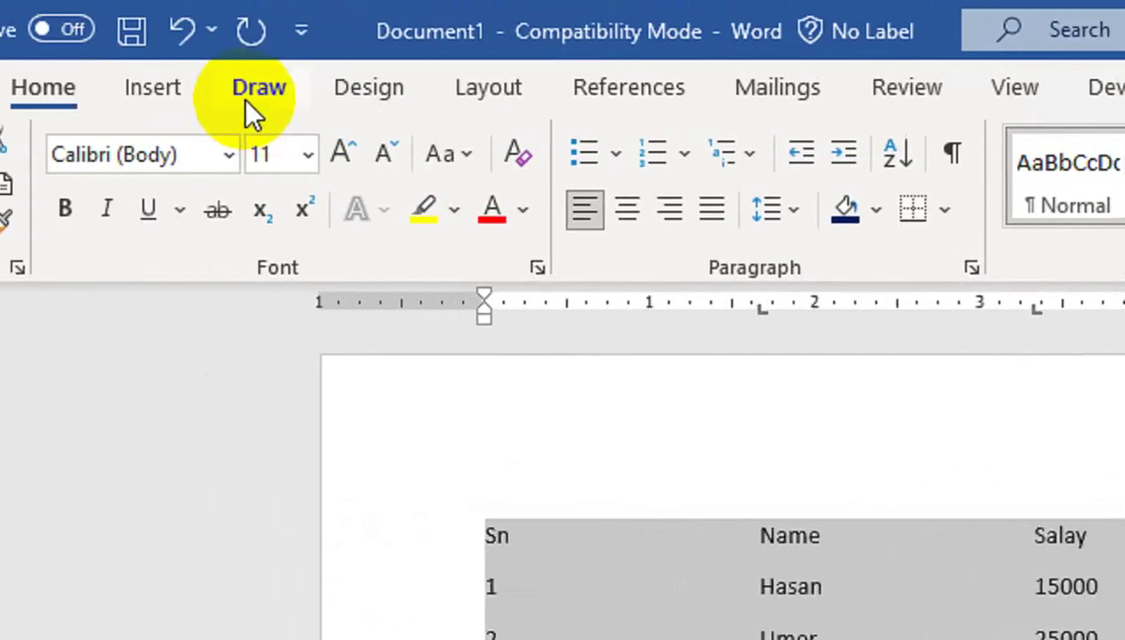
click(268, 88)
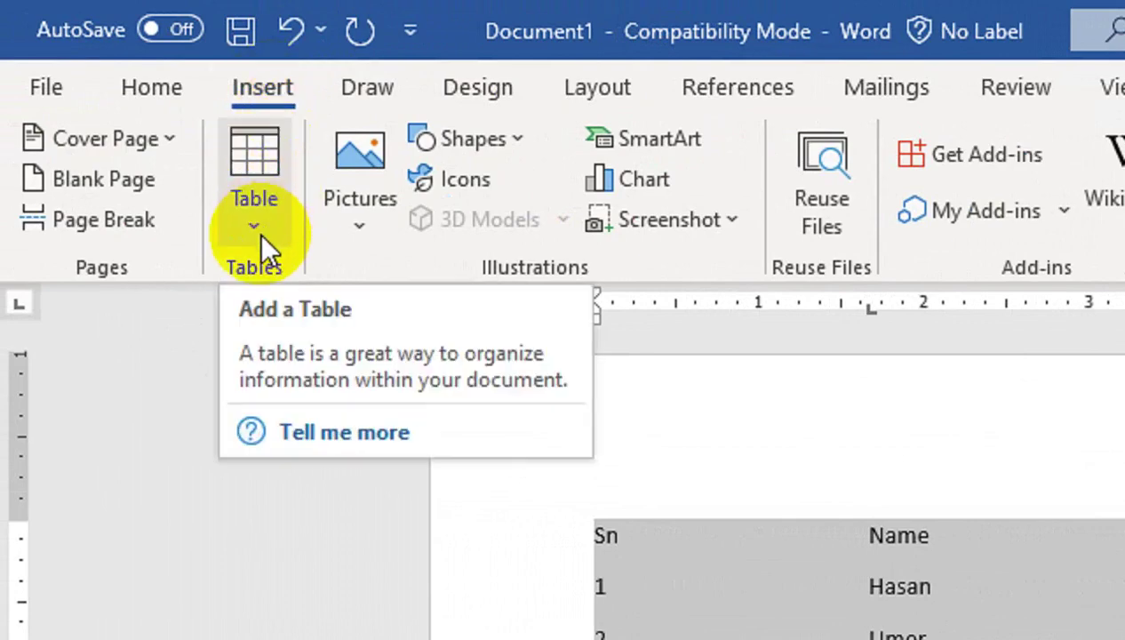
click(258, 230)
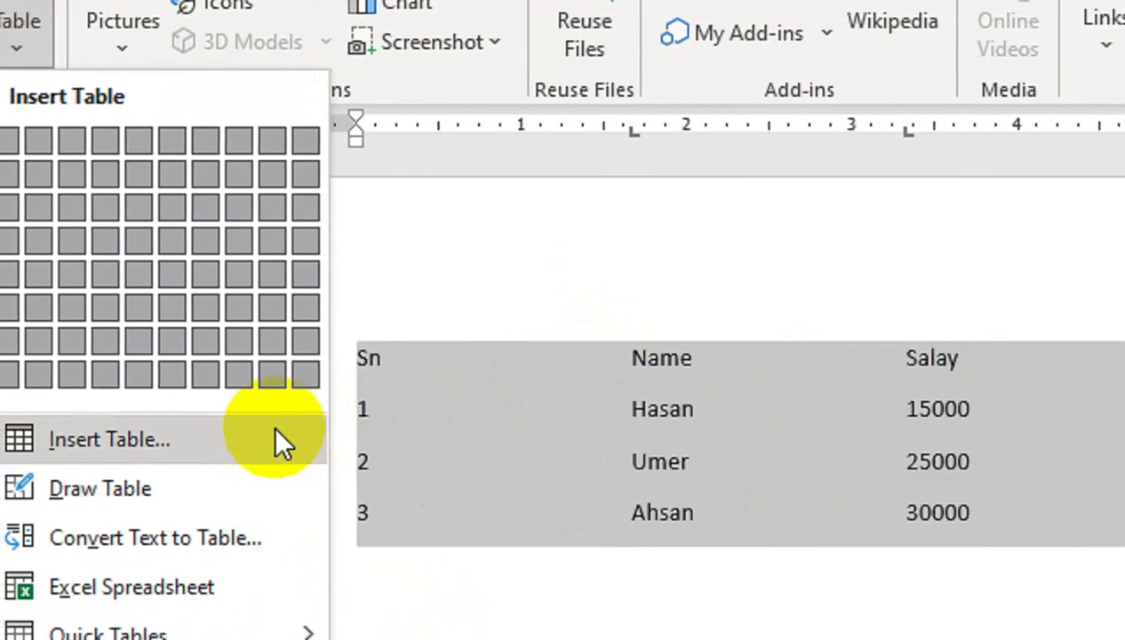
click(283, 427)
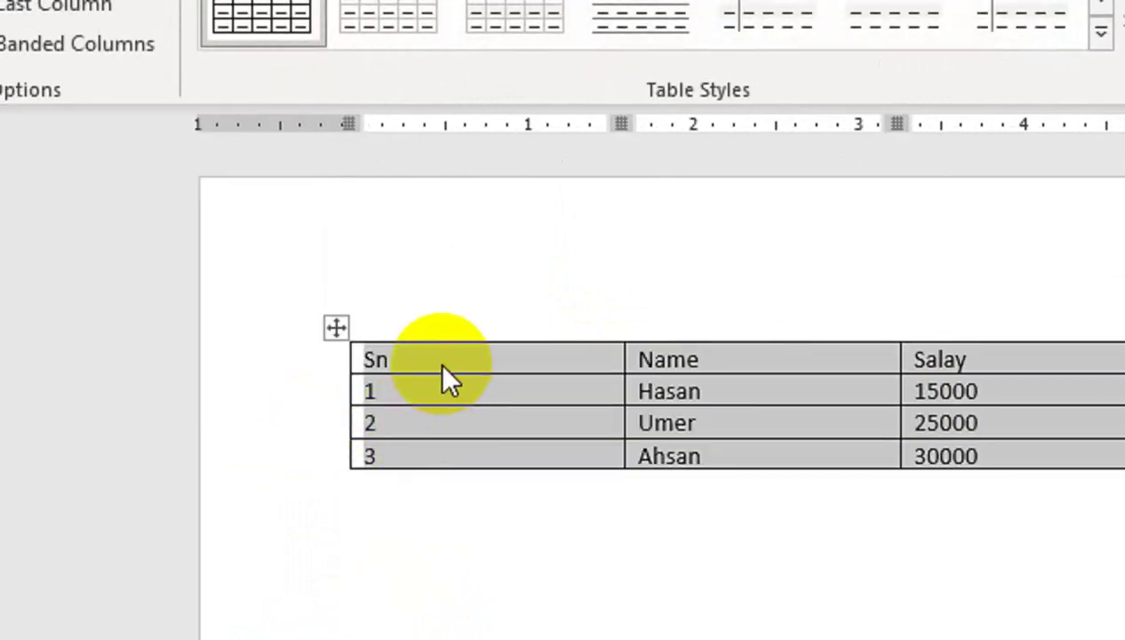
Make the employee table's header row taller and centre the text in every cell
drag(467, 382, 466, 415)
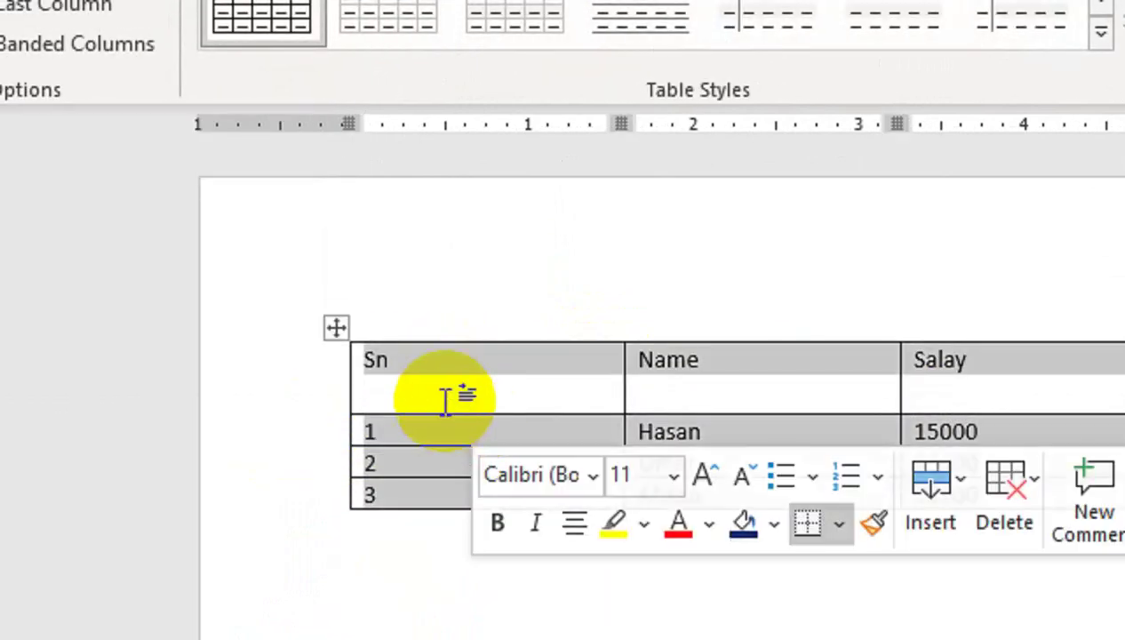
click(335, 326)
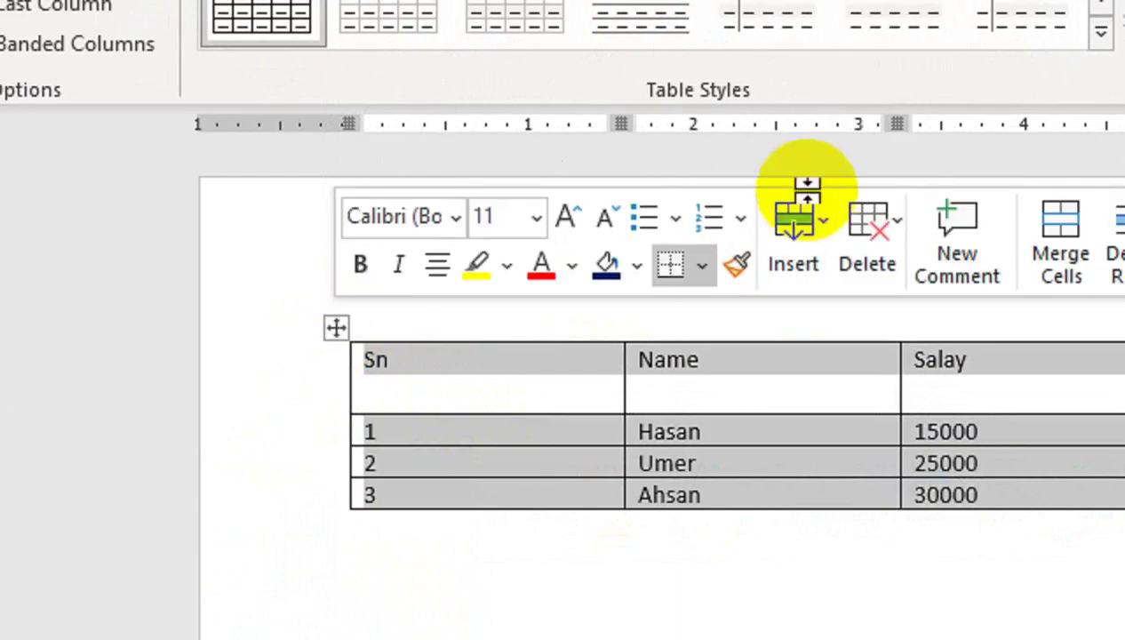
click(877, 87)
click(808, 182)
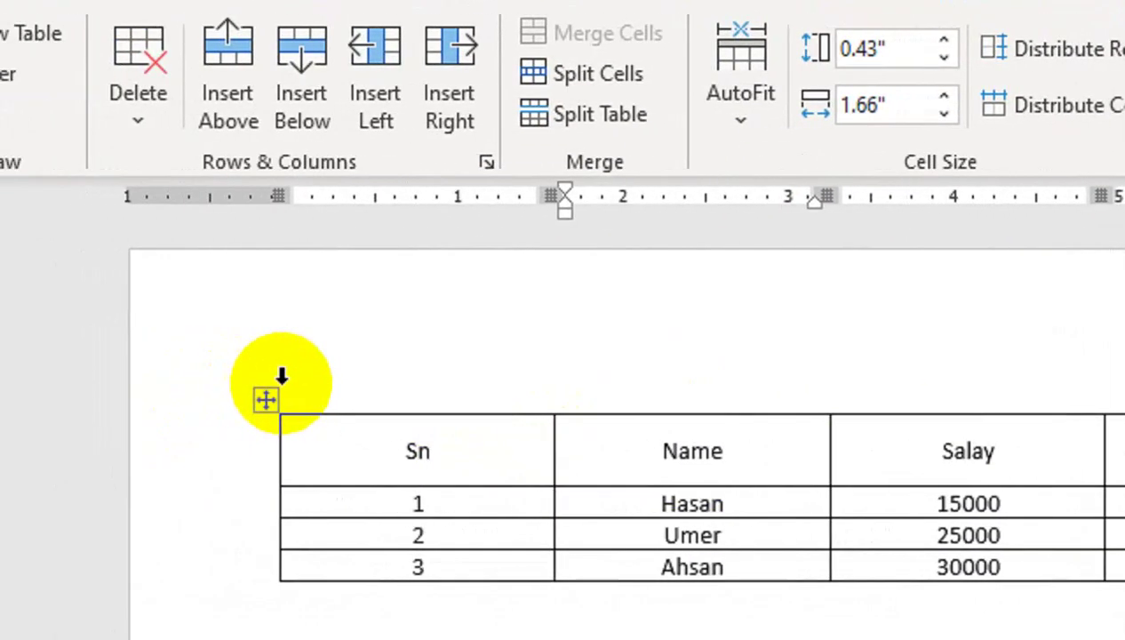
click(407, 395)
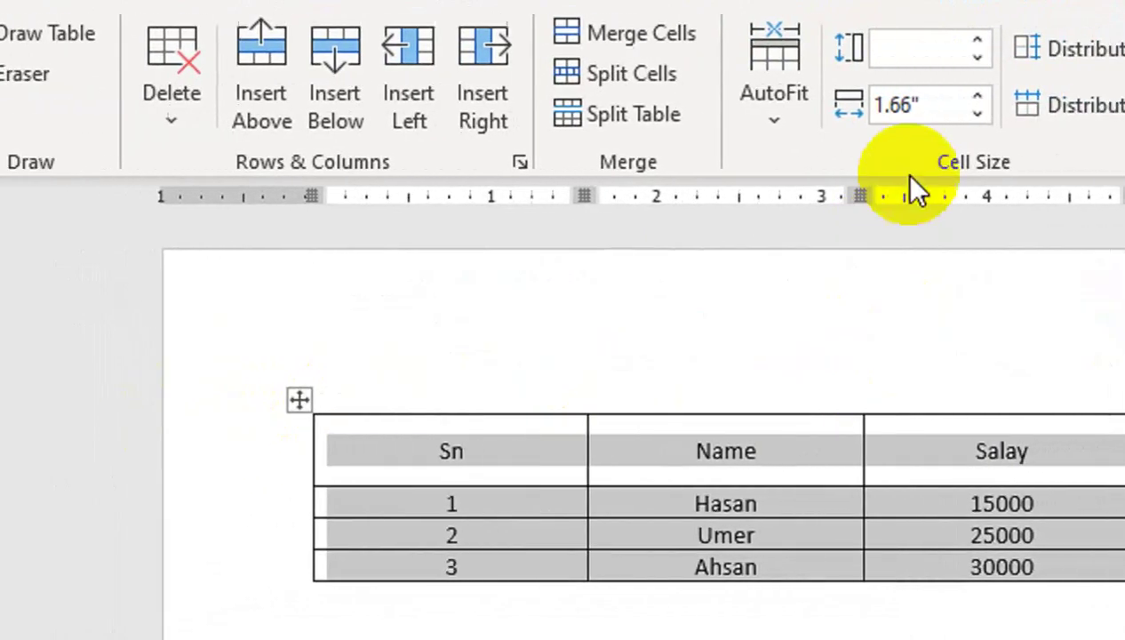
click(844, 89)
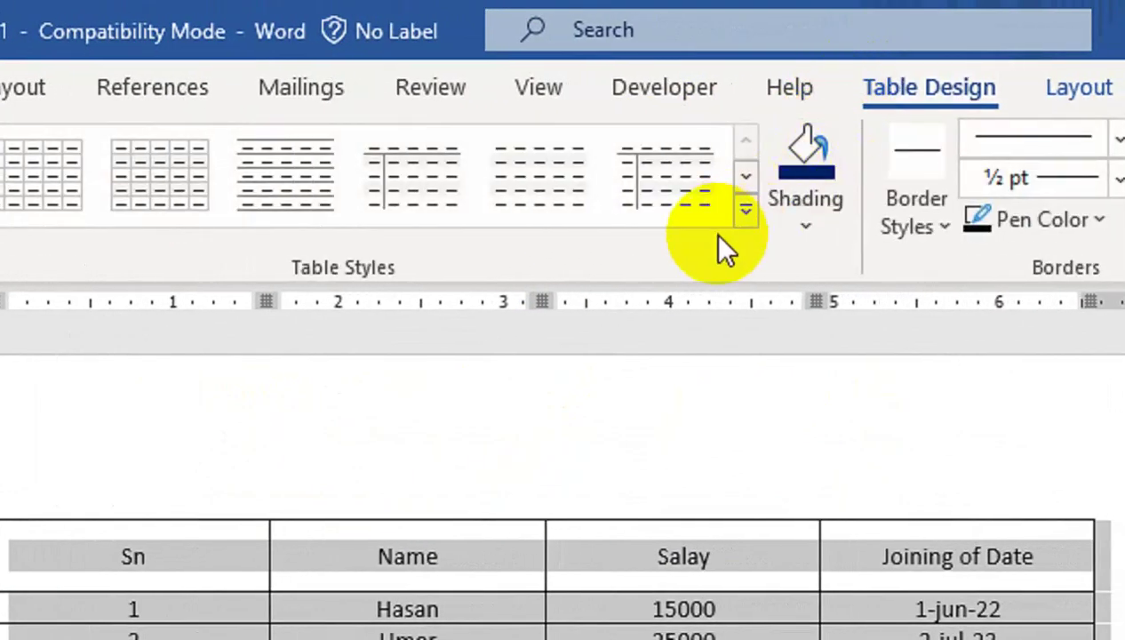
Apply the green Accent 6 table style with dark header, resize the table, and select the header row
click(746, 209)
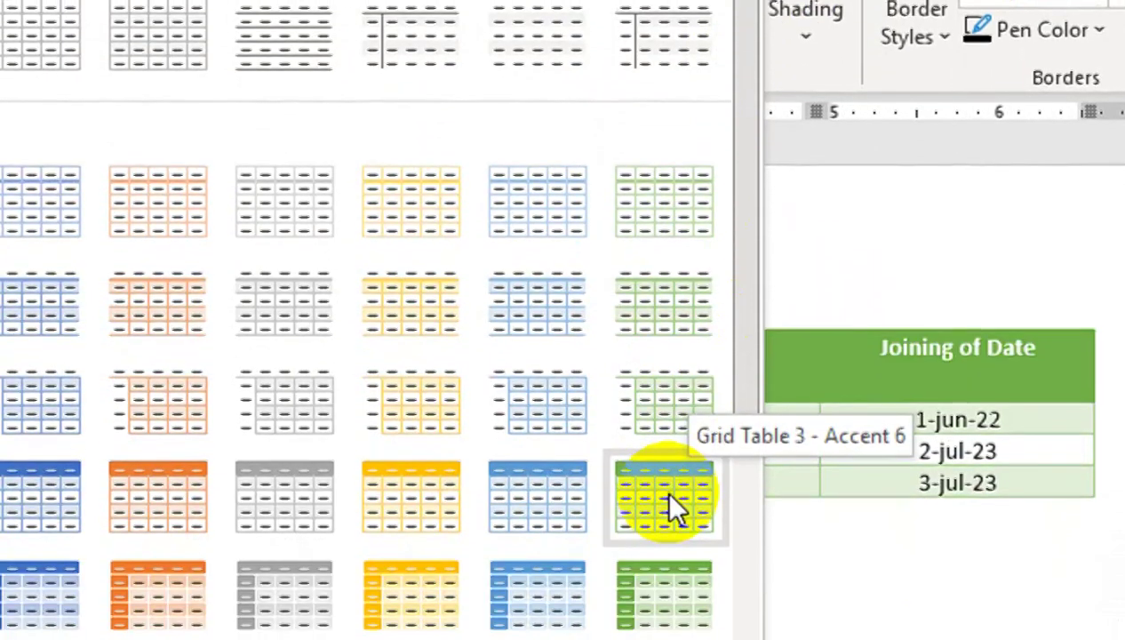
click(669, 591)
click(425, 468)
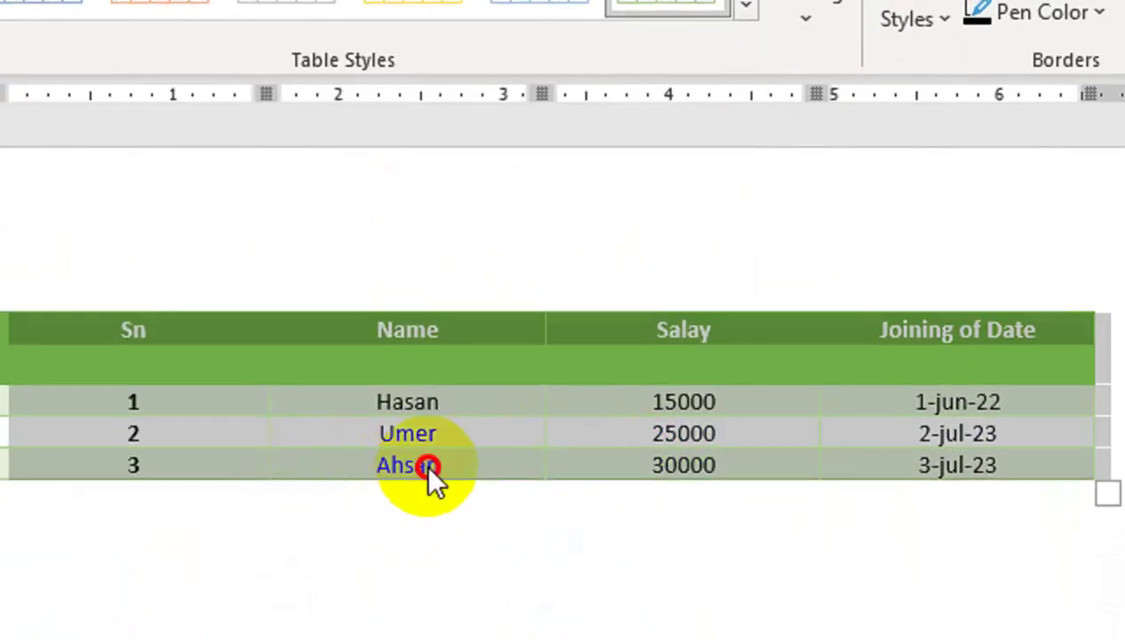
drag(841, 425, 841, 500)
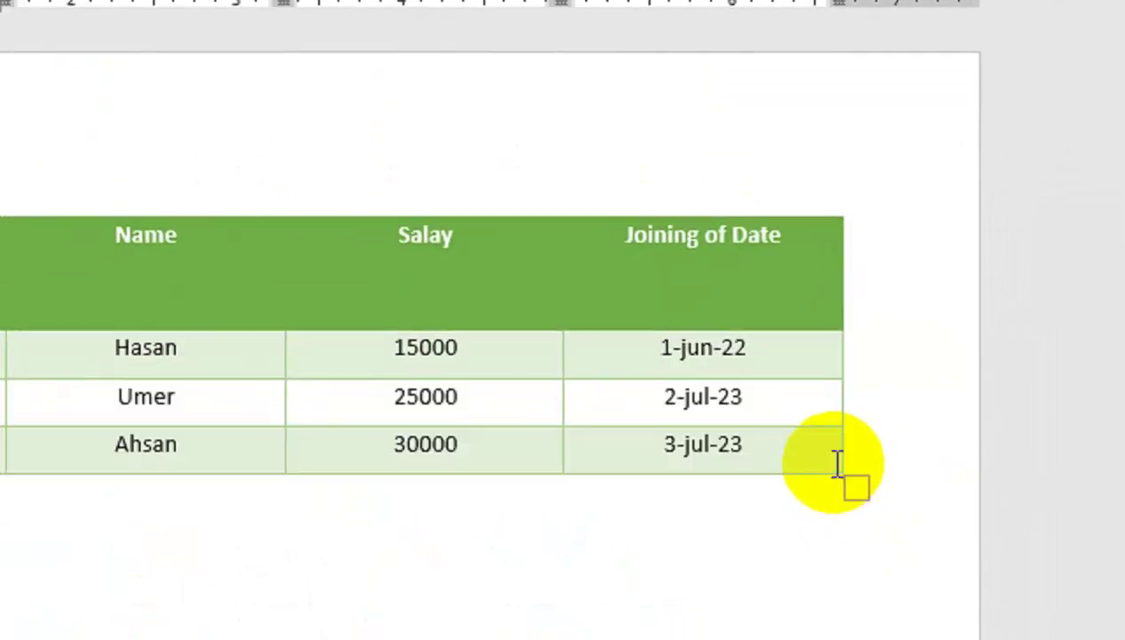
drag(286, 239, 844, 264)
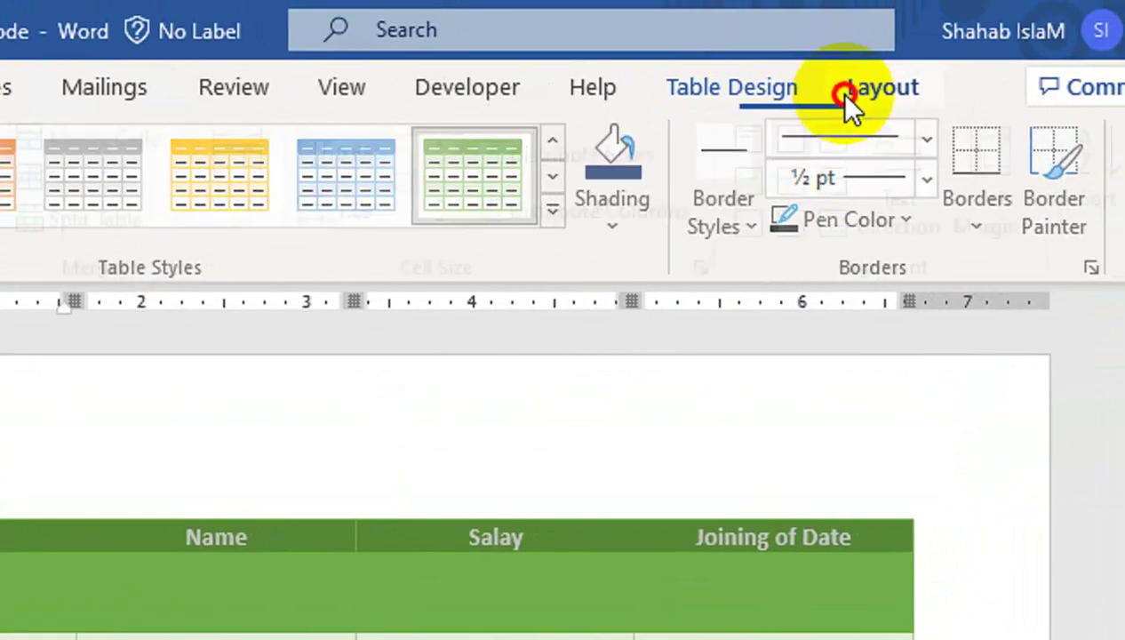
Vertically centre the header row text and set its font size to 18 pt
click(867, 89)
click(819, 177)
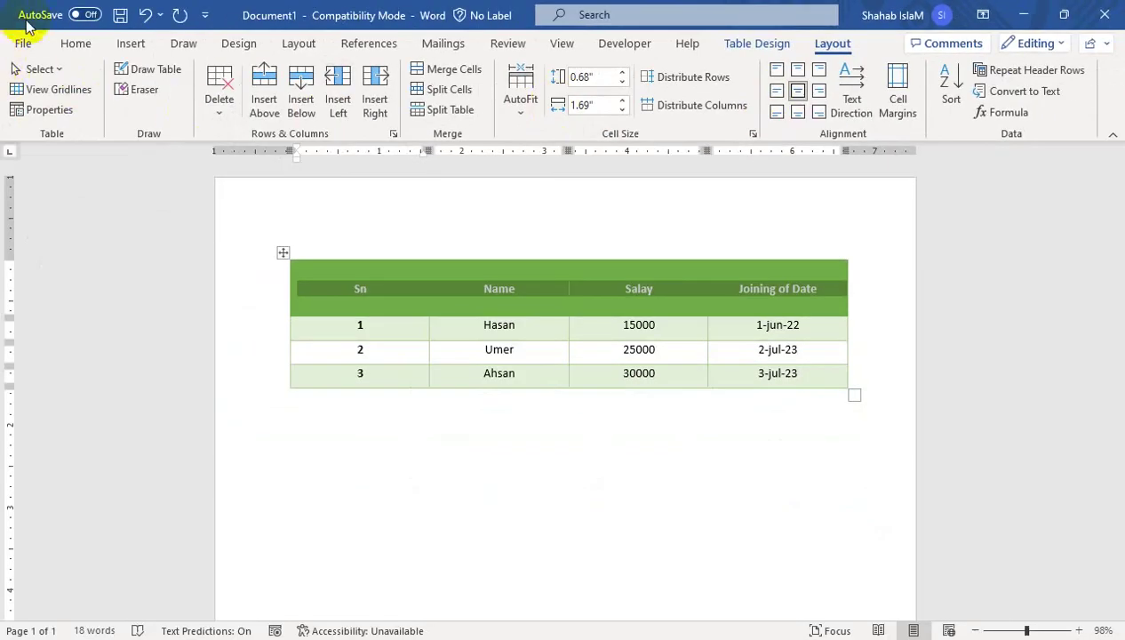
click(75, 42)
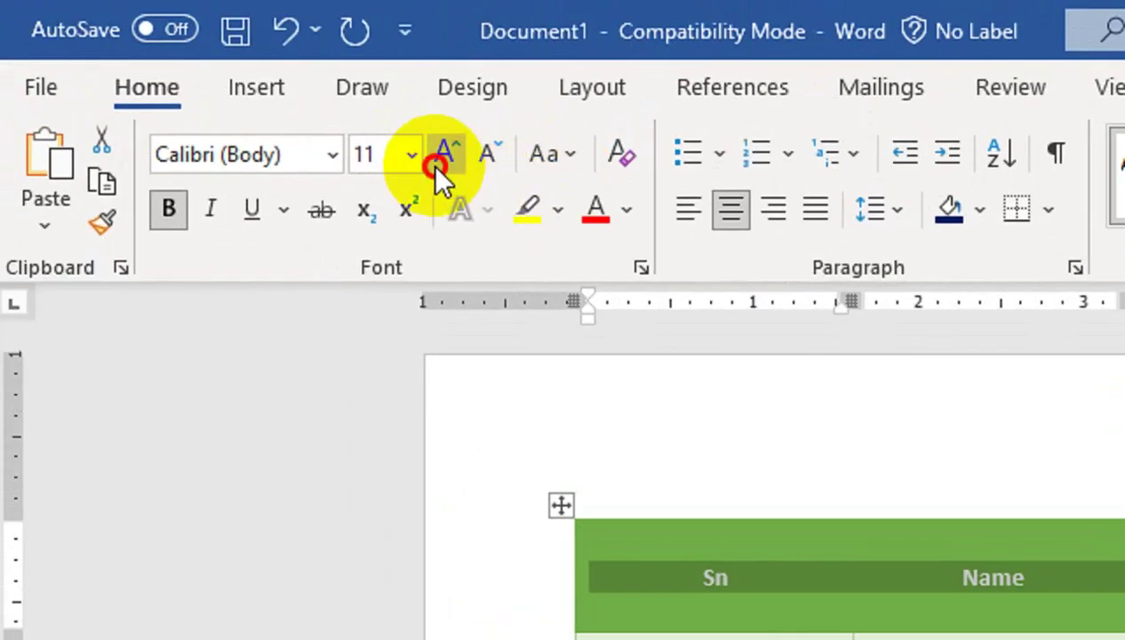
click(435, 165)
click(436, 165)
click(435, 165)
click(436, 165)
click(435, 166)
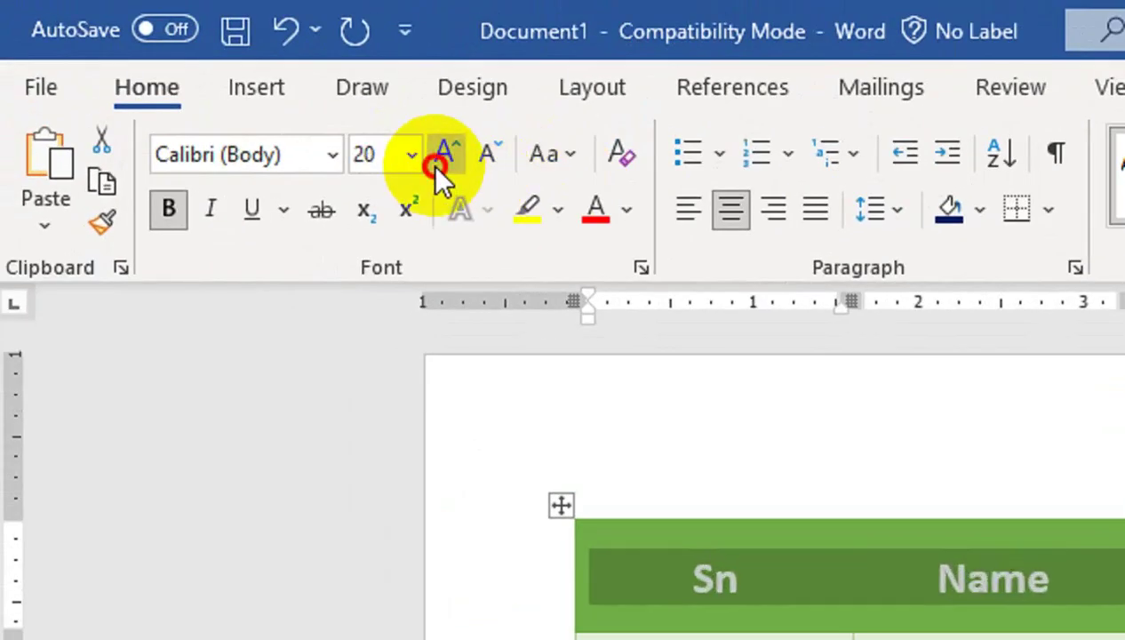
click(436, 165)
click(493, 151)
click(494, 151)
Make the header text Automatic black and UPPERCASE, then place the cursor at the last date's end
click(625, 210)
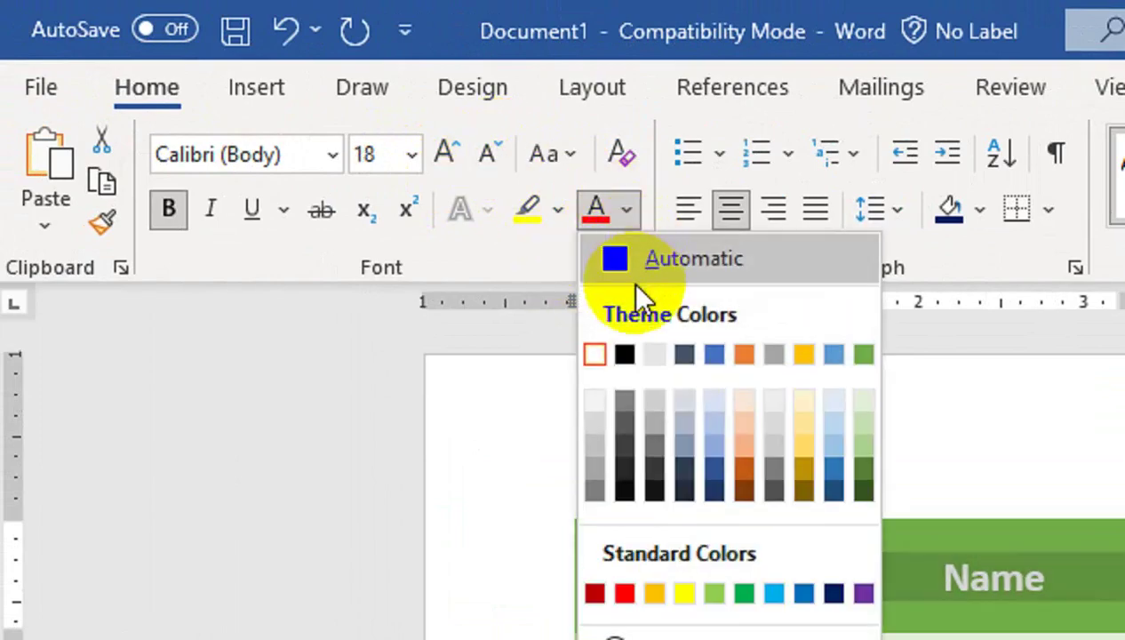
click(623, 371)
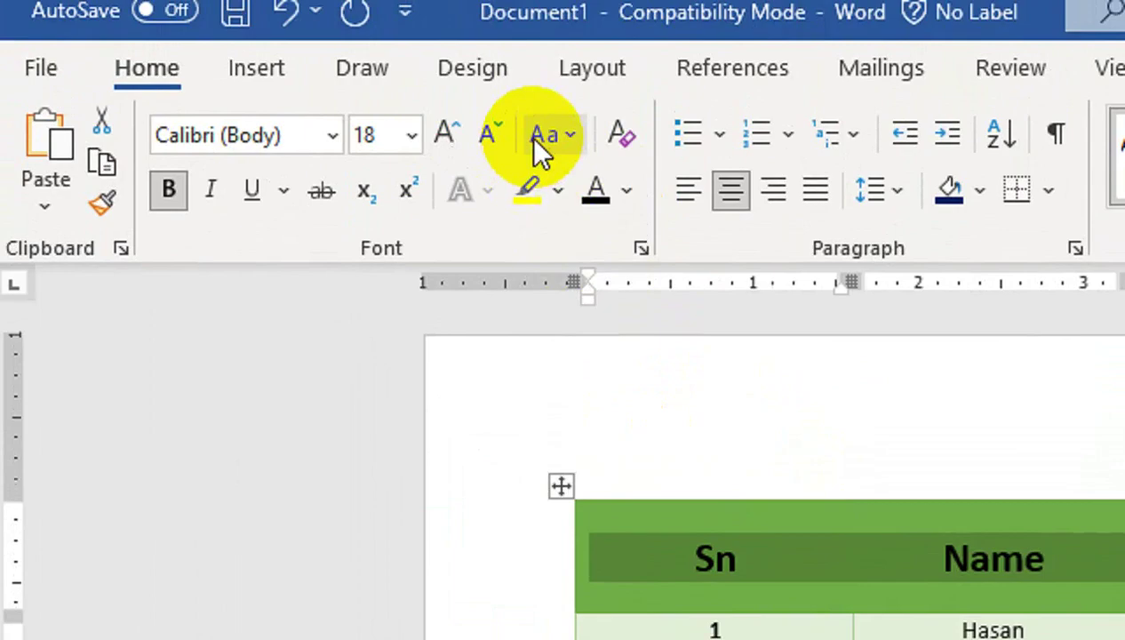
click(544, 154)
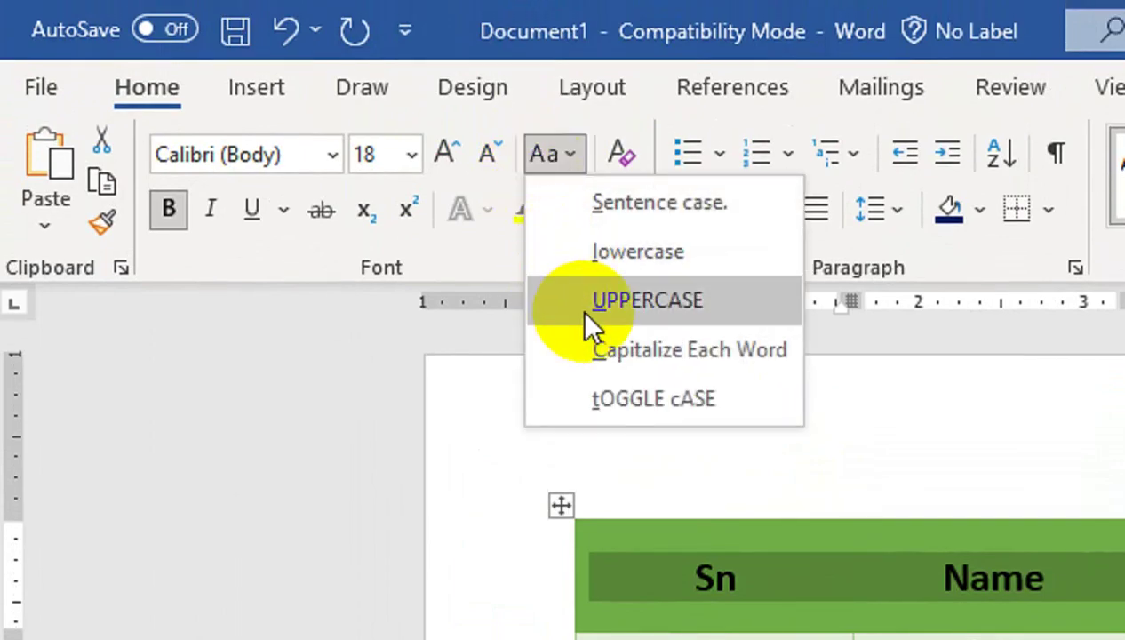
click(578, 303)
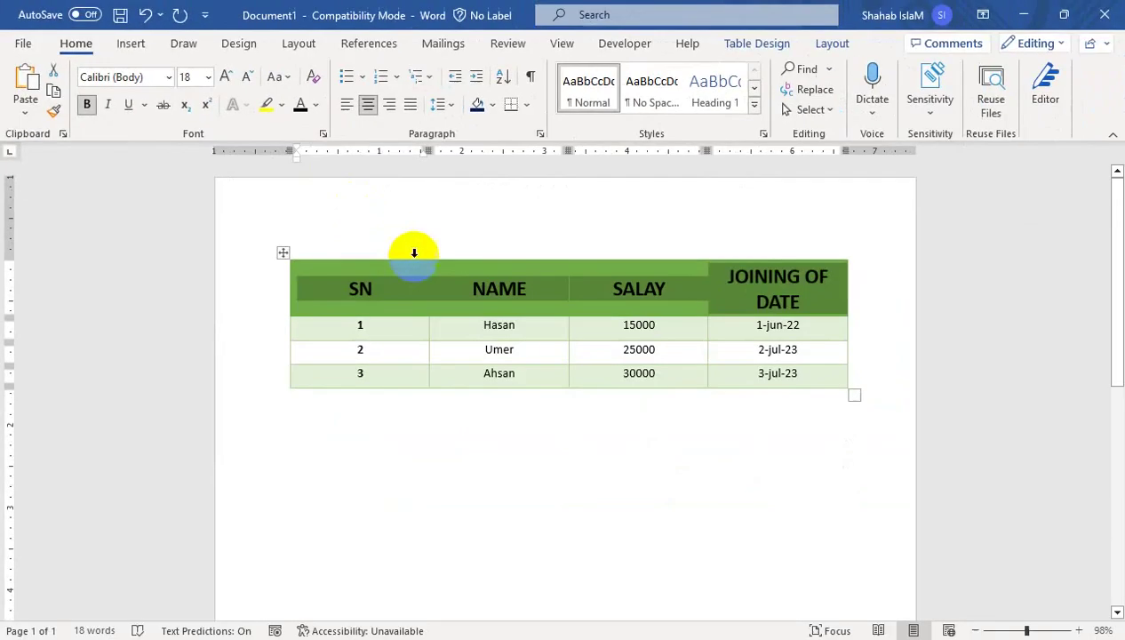
click(613, 286)
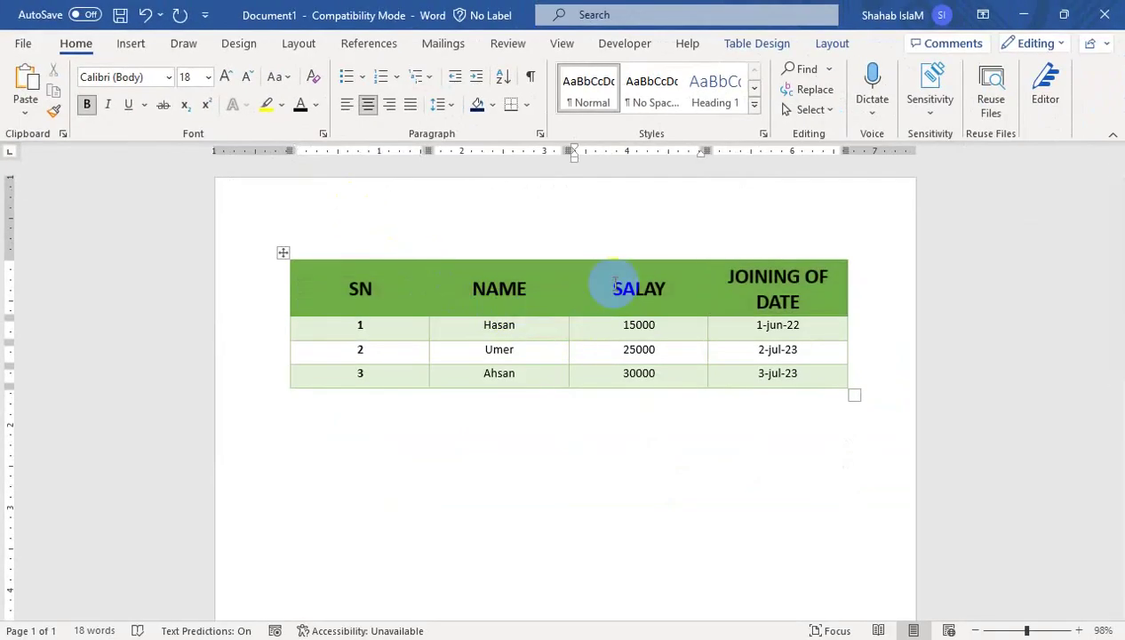
click(804, 377)
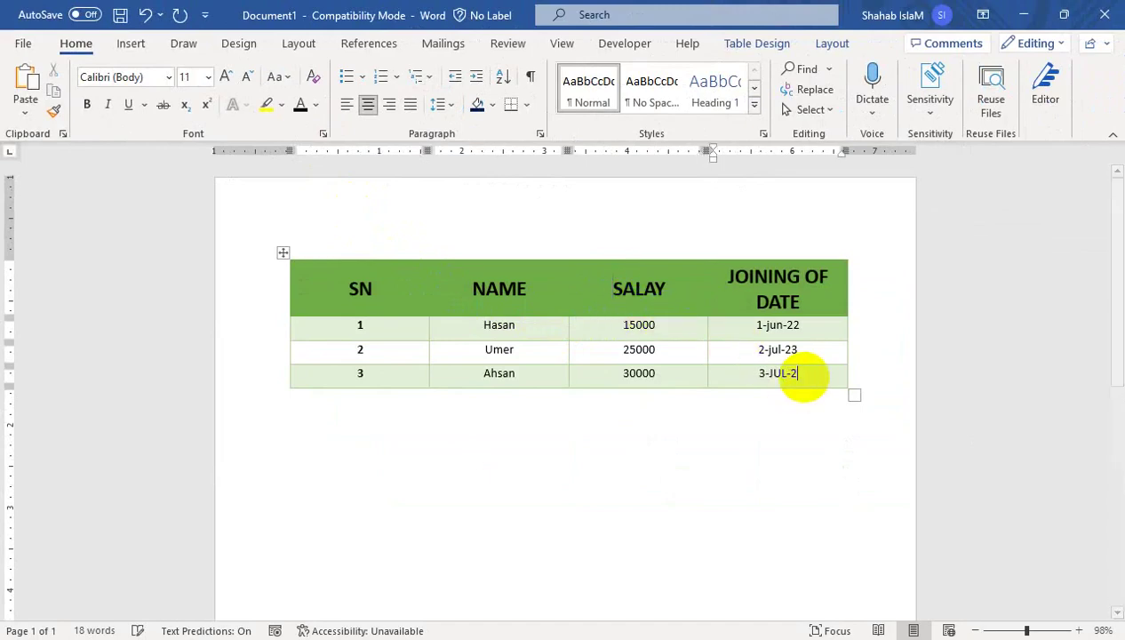
Add employee rows 4 and 5 with salaries 35000 and 40000, the last joining 5-jun-23
key(BackSpace)
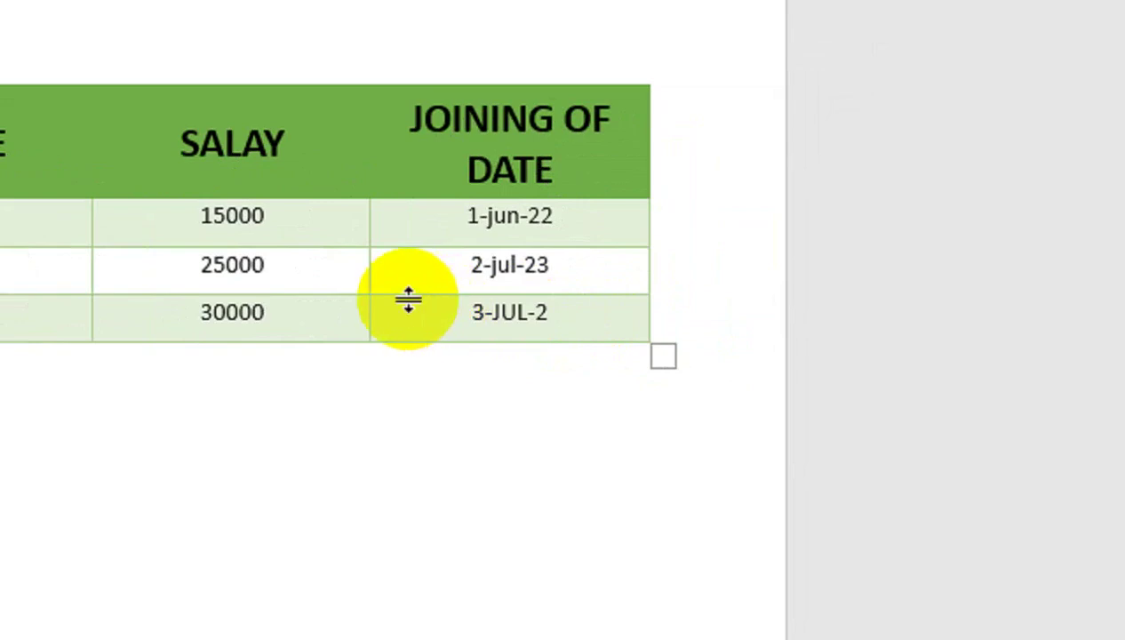
key(Tab)
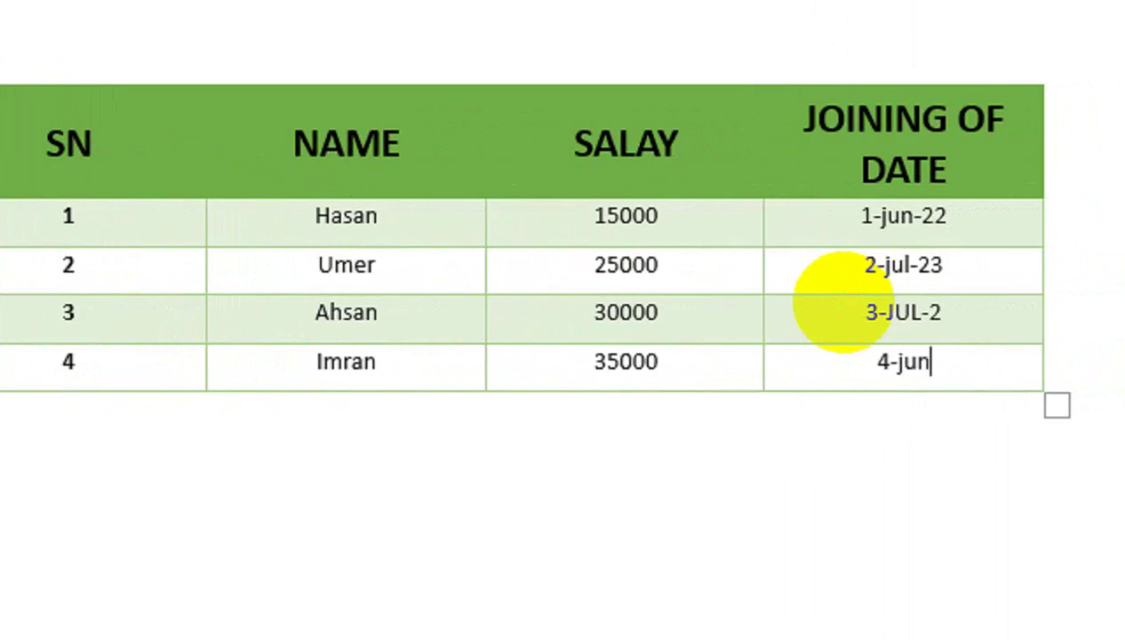
key(Tab)
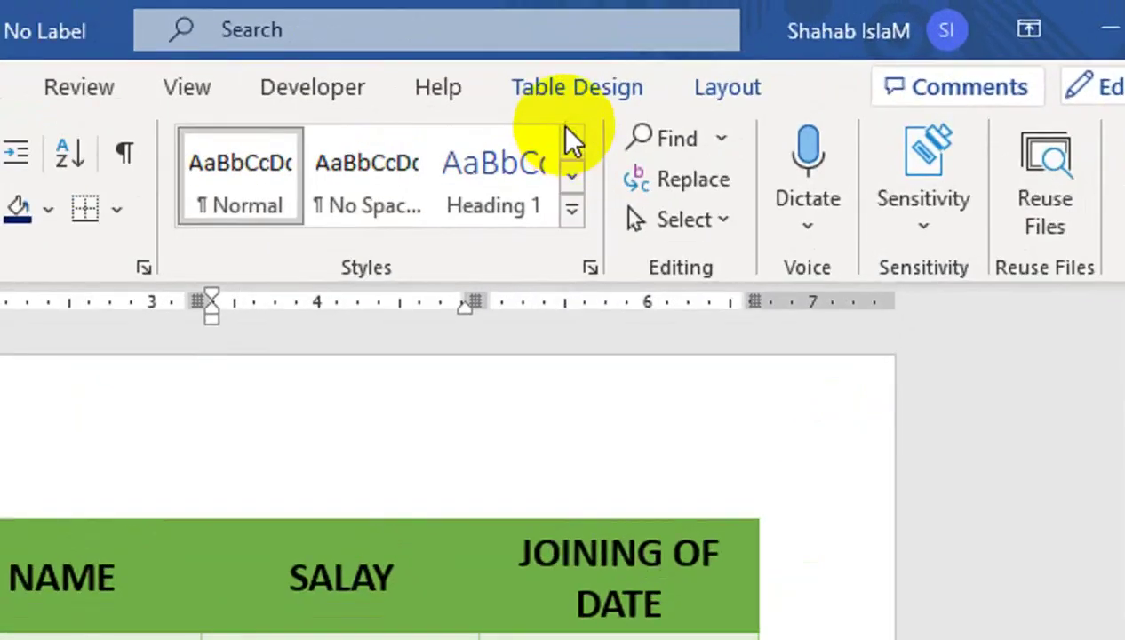
click(577, 89)
Switch the whole table to the blue banded grid table style
click(742, 85)
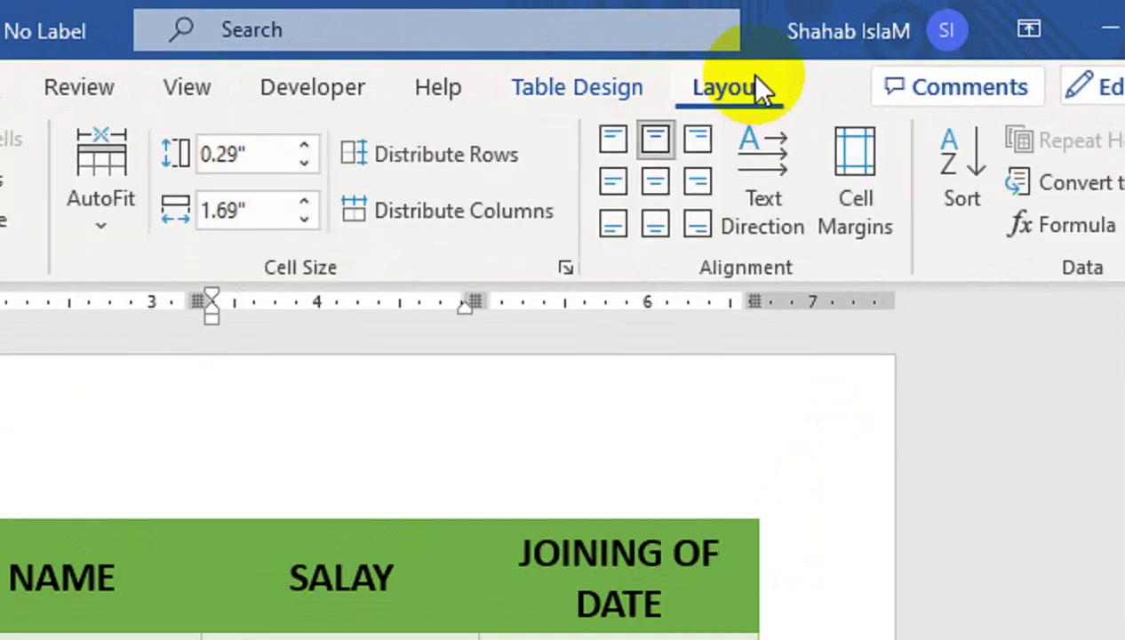
click(573, 80)
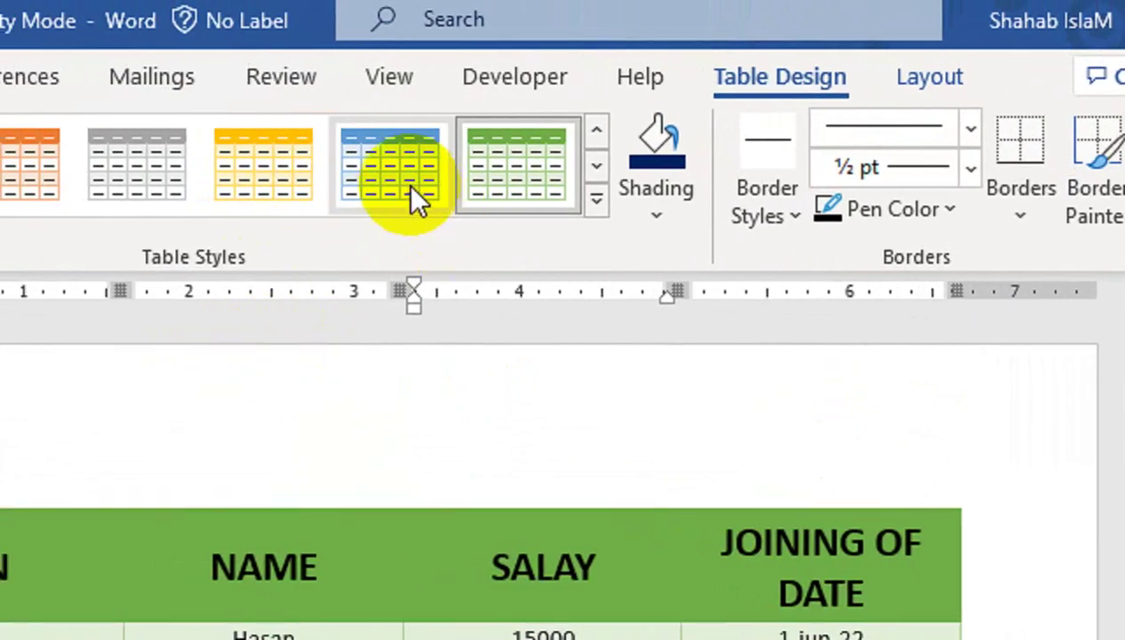
click(408, 182)
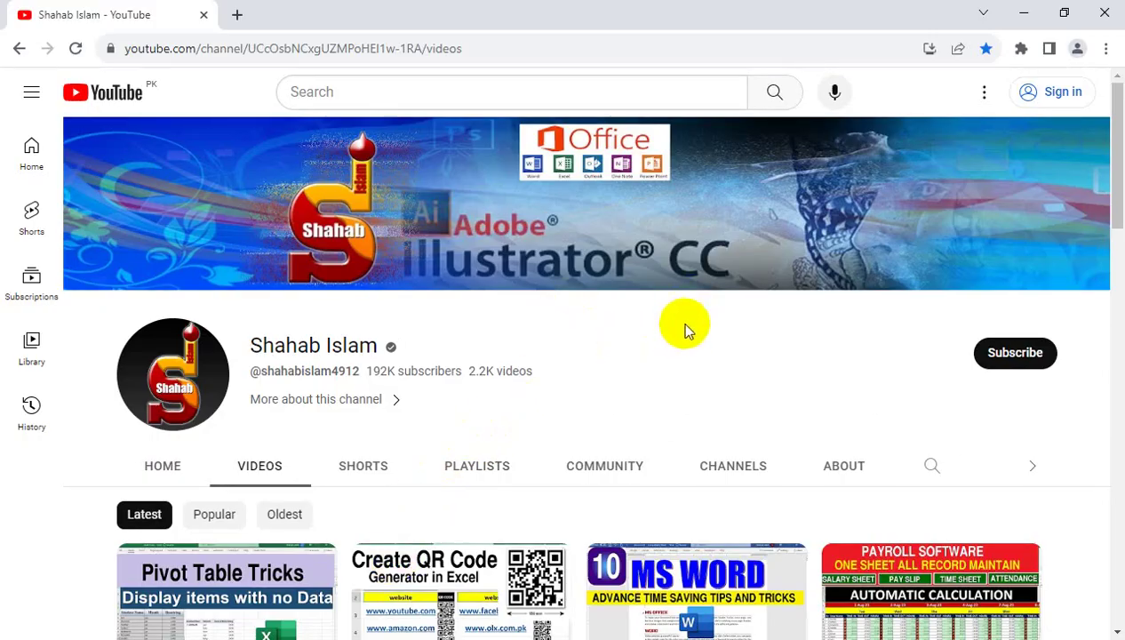
click(471, 467)
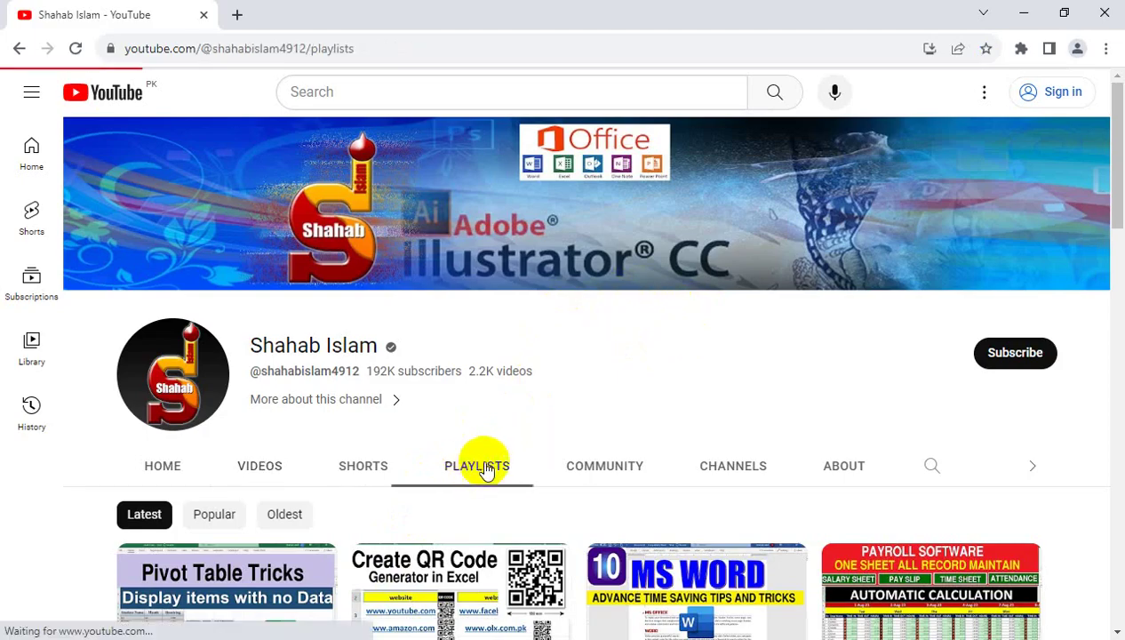
drag(1113, 193, 1098, 321)
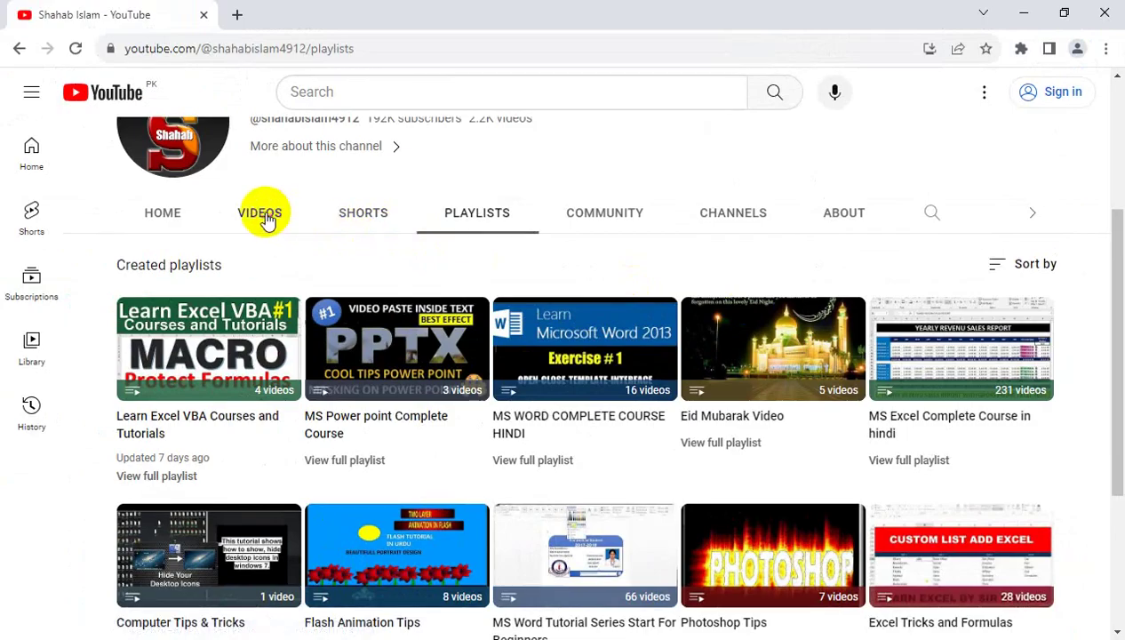
click(264, 220)
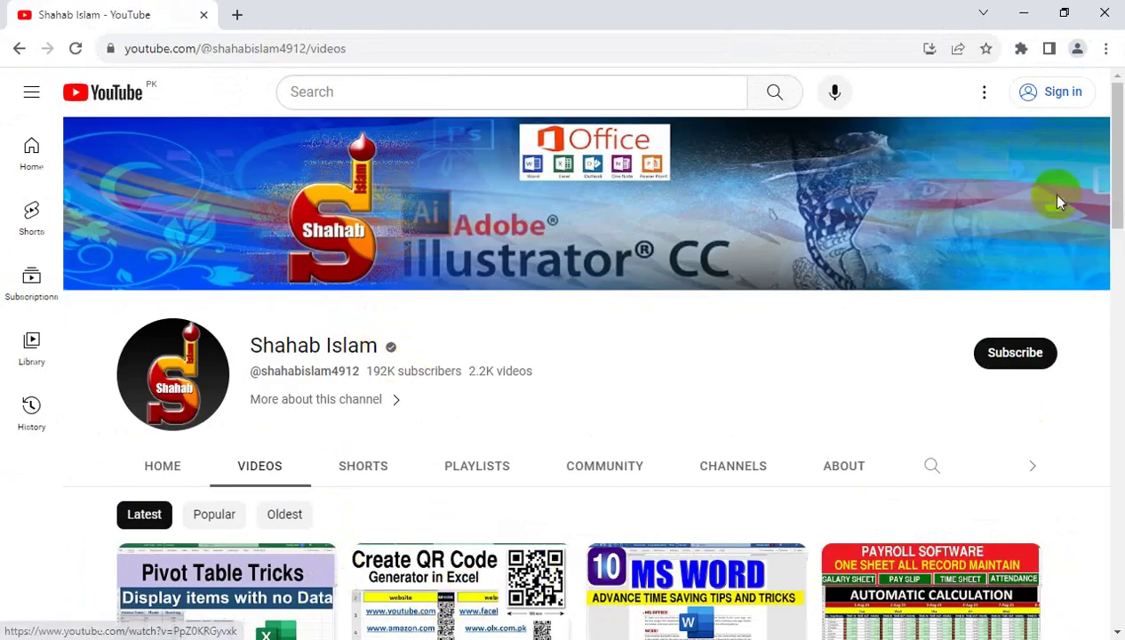
drag(1120, 151, 1119, 281)
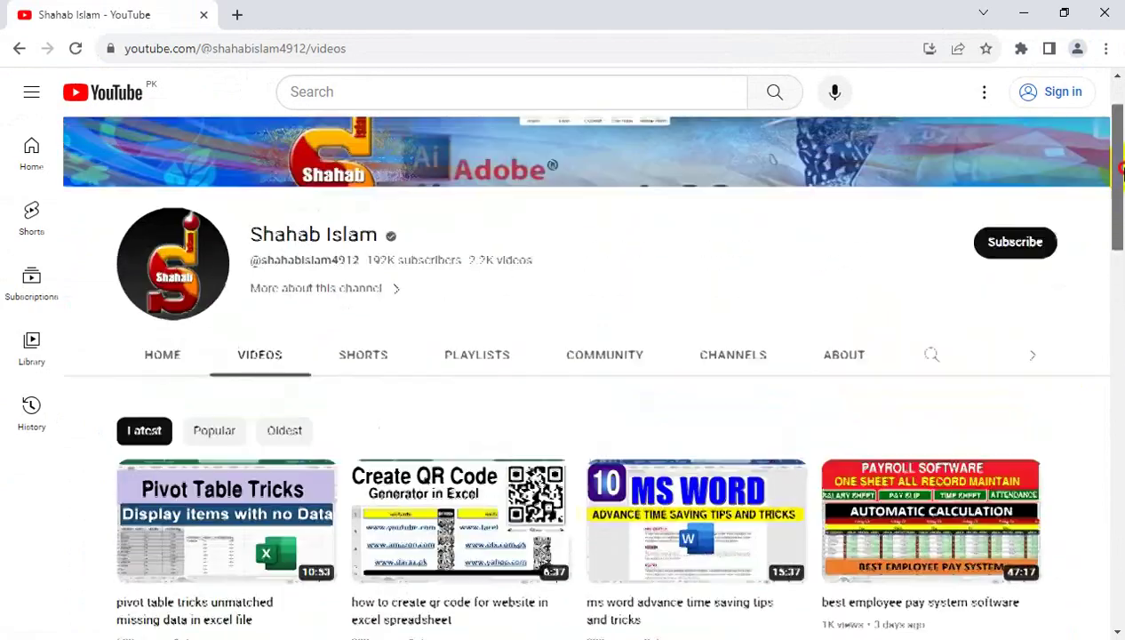
drag(1119, 280, 1111, 98)
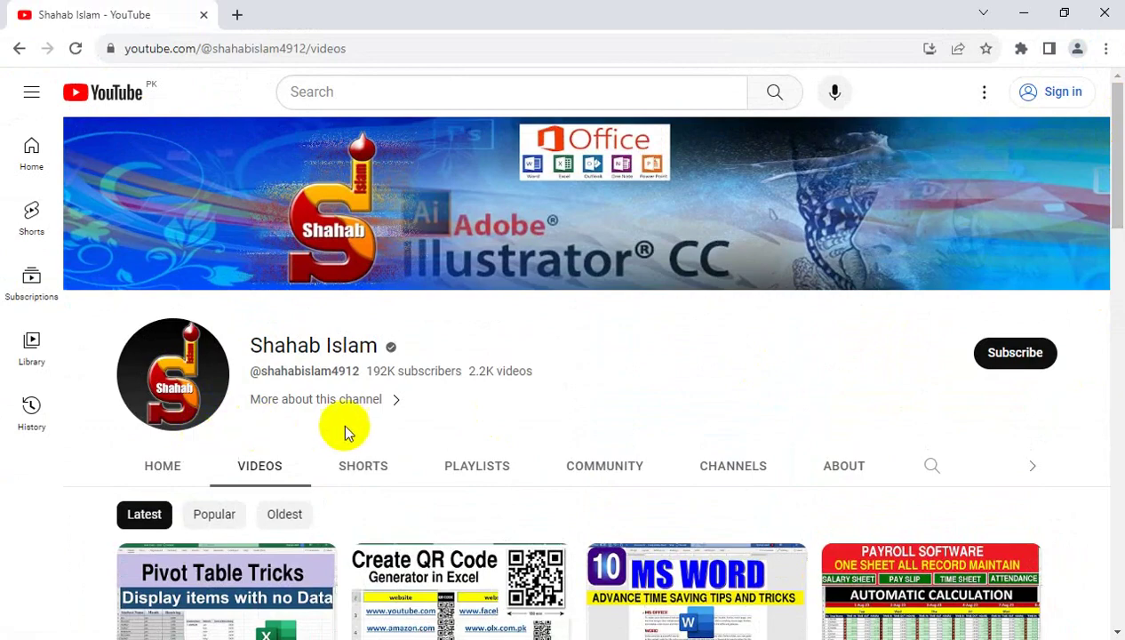